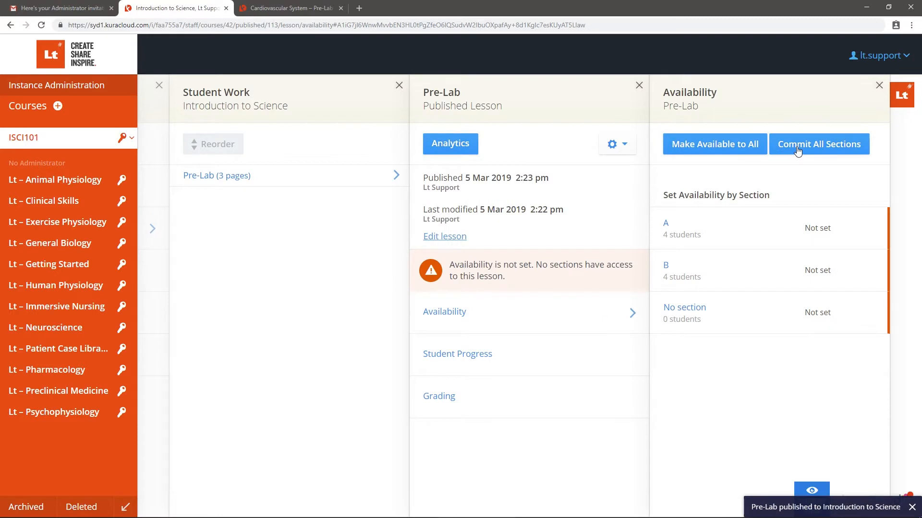
# Step: Display the shareable lesson link for the published Pre-Lab lesson, and dismiss it
pyautogui.click(629, 152)
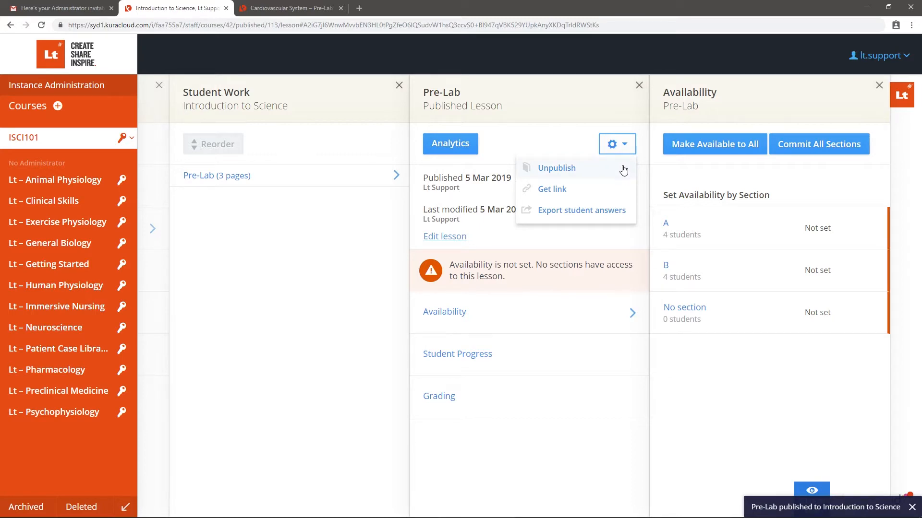
pyautogui.click(623, 189)
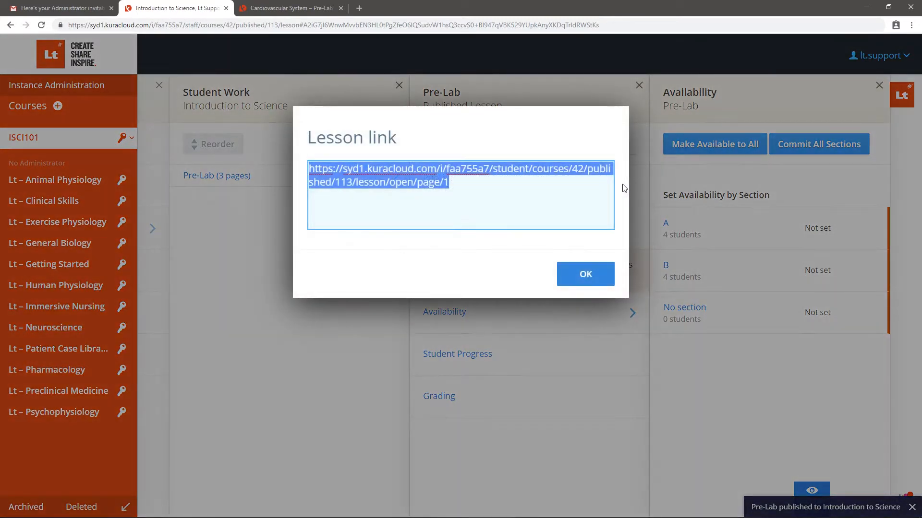
pyautogui.click(609, 271)
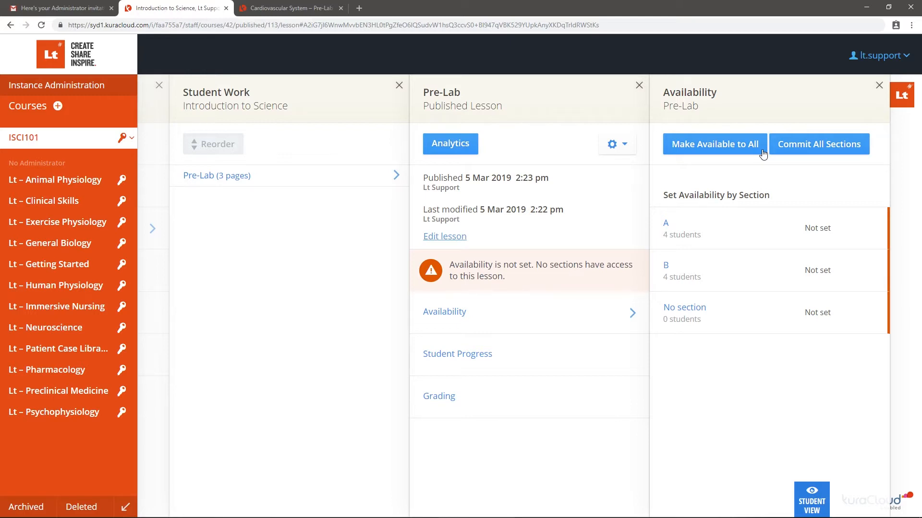
# Step: Make Pre-Lab available to section A from 05/03/2019 02:22 PM, with a commit time of 12/03/2019 02:22 PM
pyautogui.click(756, 227)
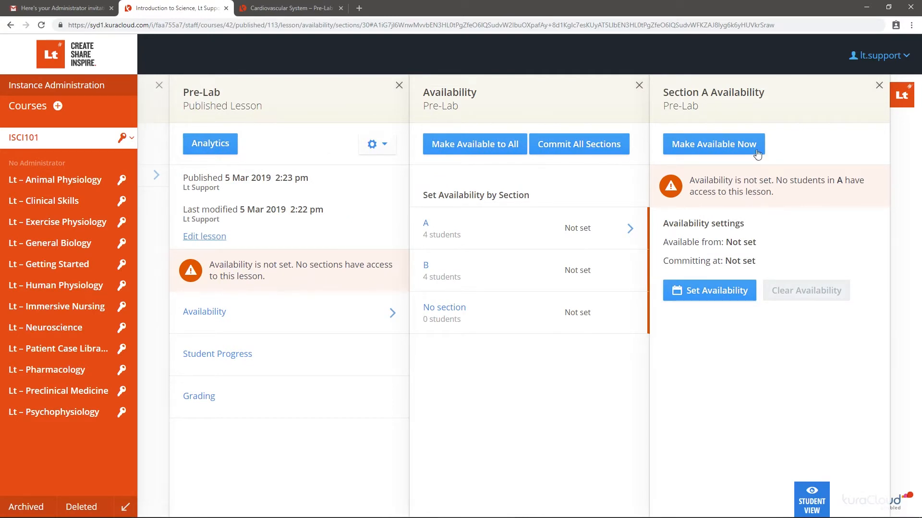
pyautogui.click(751, 291)
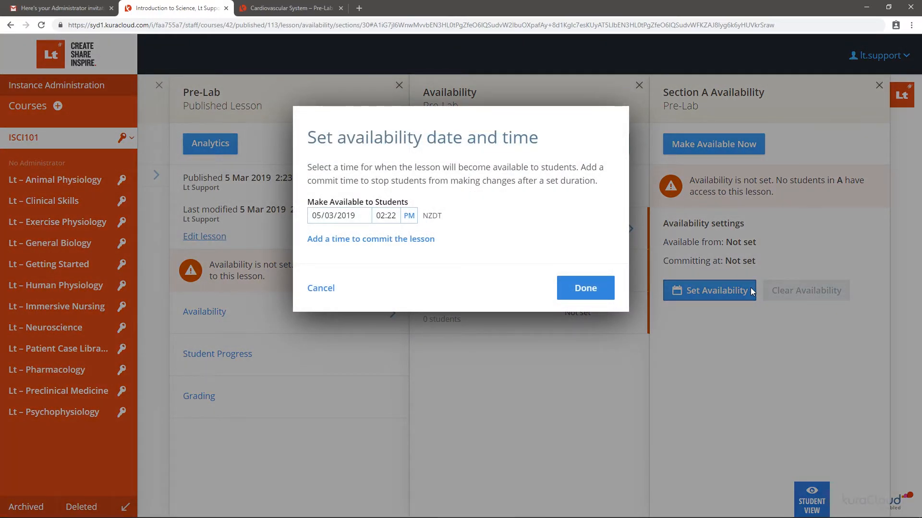
pyautogui.click(388, 239)
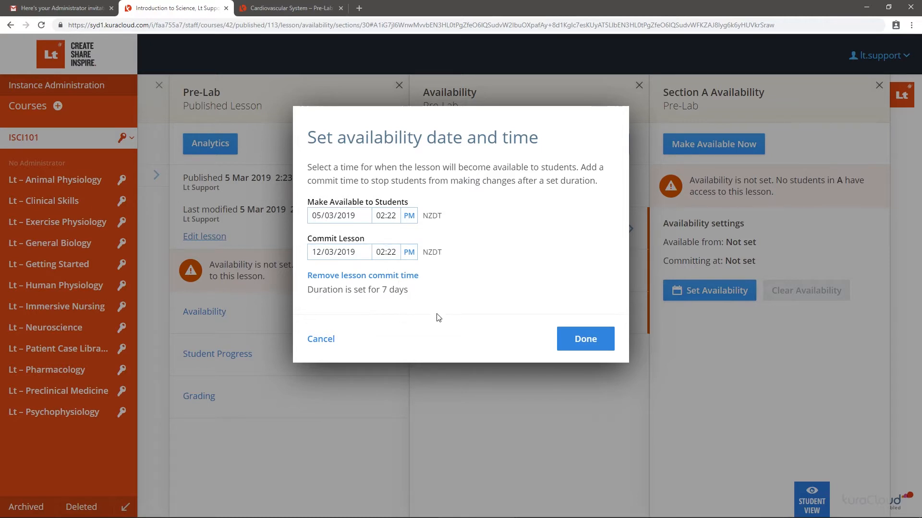
pyautogui.click(565, 339)
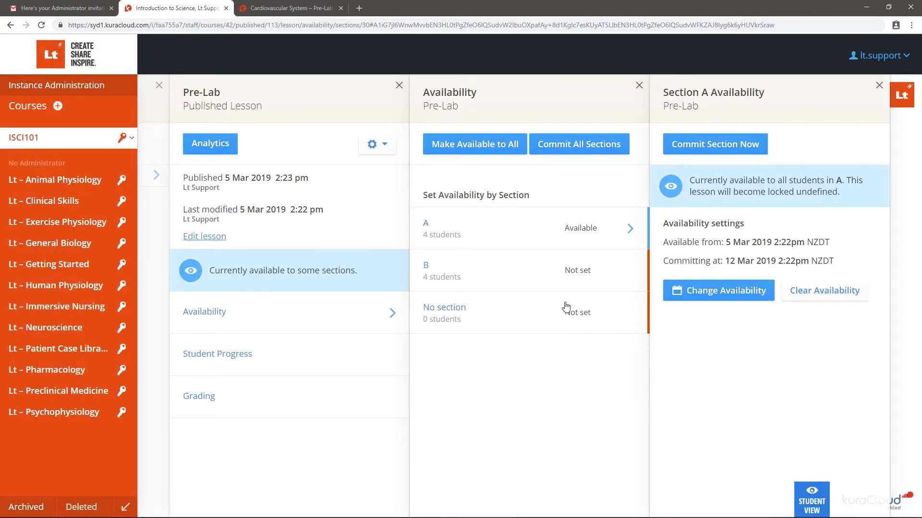
# Step: Schedule Pre-Lab for section B from 12/03/2019 02:22 PM, with a commit time of 19/03/2019 02:22 PM
pyautogui.click(551, 274)
pyautogui.click(740, 293)
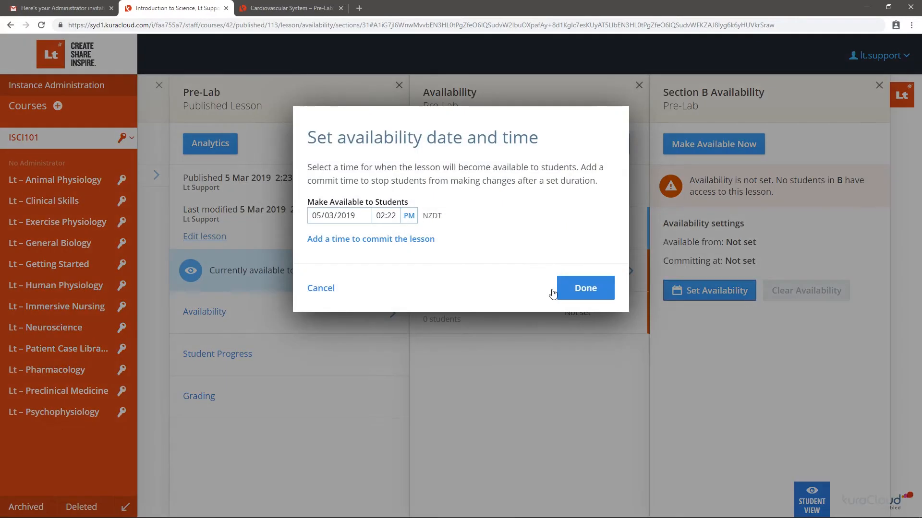
pyautogui.click(366, 216)
pyautogui.click(338, 283)
pyautogui.click(355, 240)
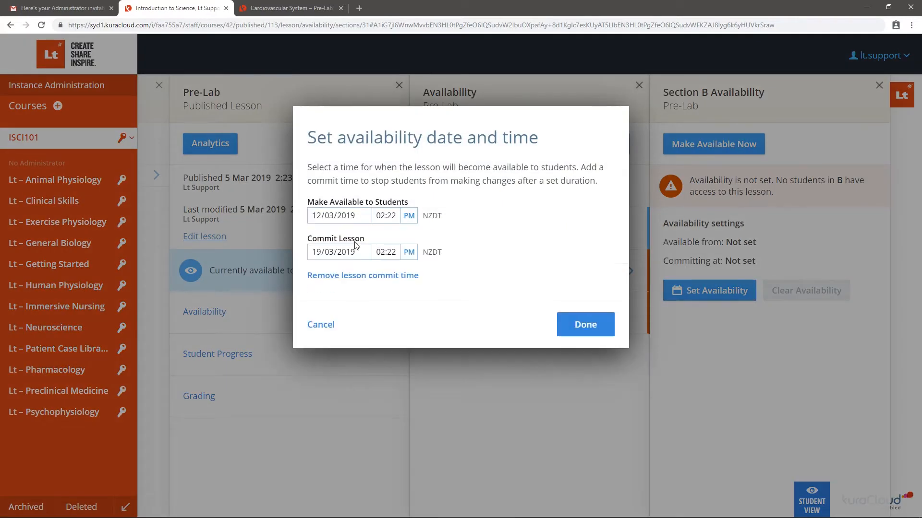
pyautogui.click(560, 324)
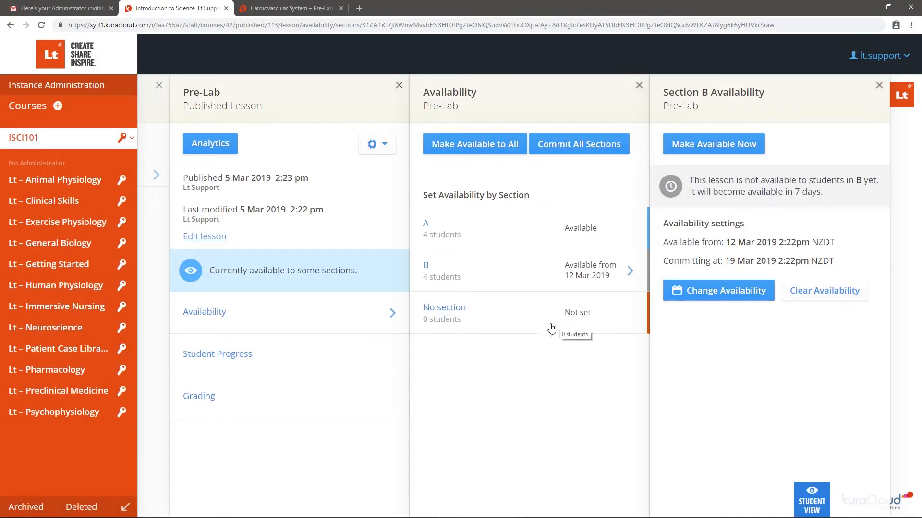
# Step: Check in the student view which lessons sections A and B can see, and return to the admin view
pyautogui.click(799, 494)
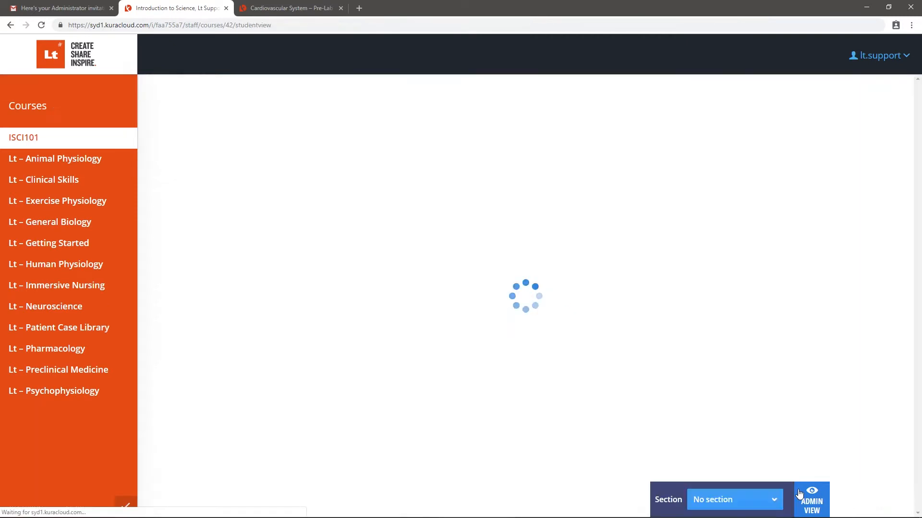
pyautogui.click(771, 498)
pyautogui.click(775, 460)
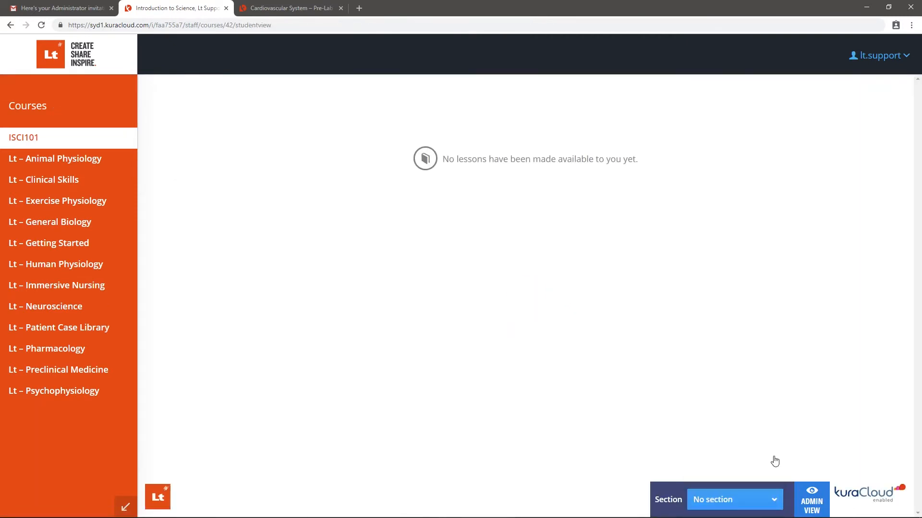
pyautogui.click(771, 499)
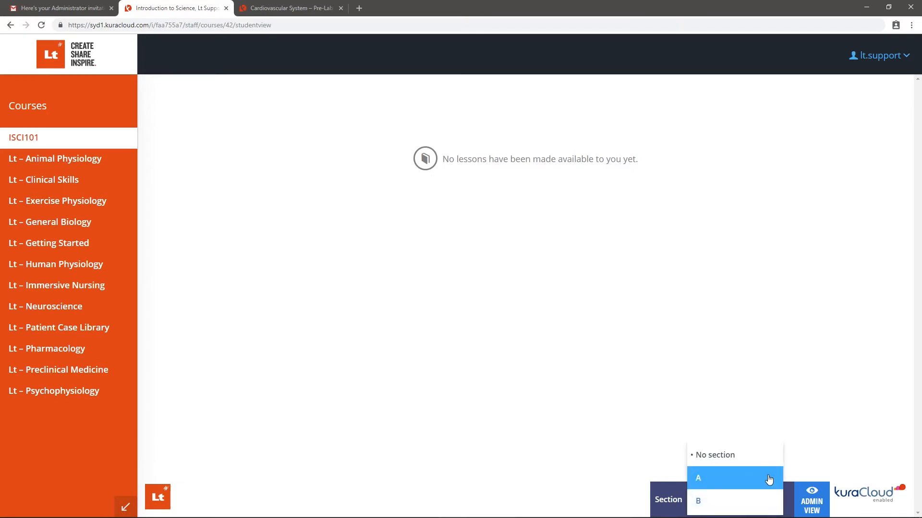
pyautogui.click(769, 479)
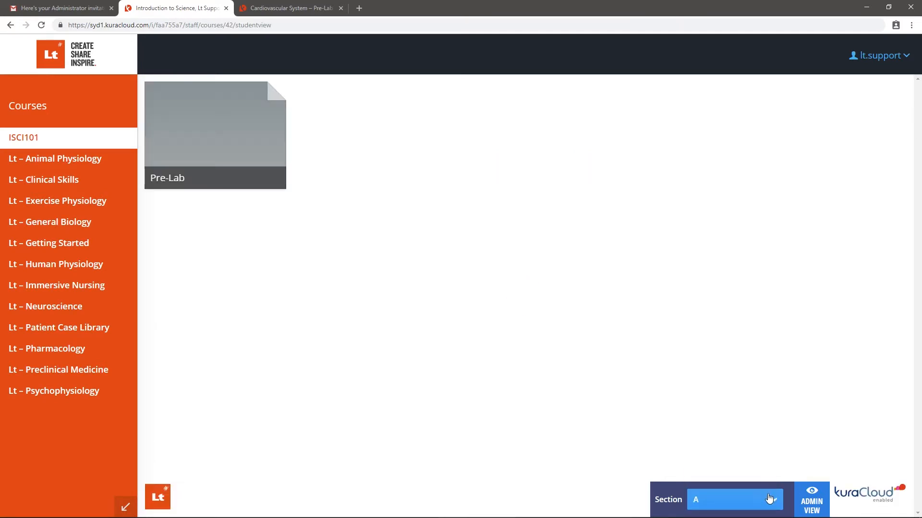
pyautogui.click(768, 499)
pyautogui.click(768, 497)
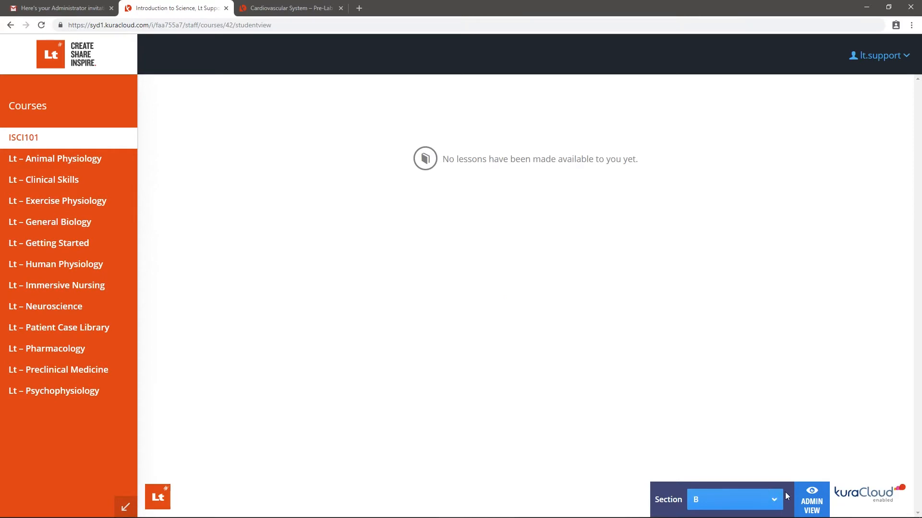
pyautogui.click(797, 493)
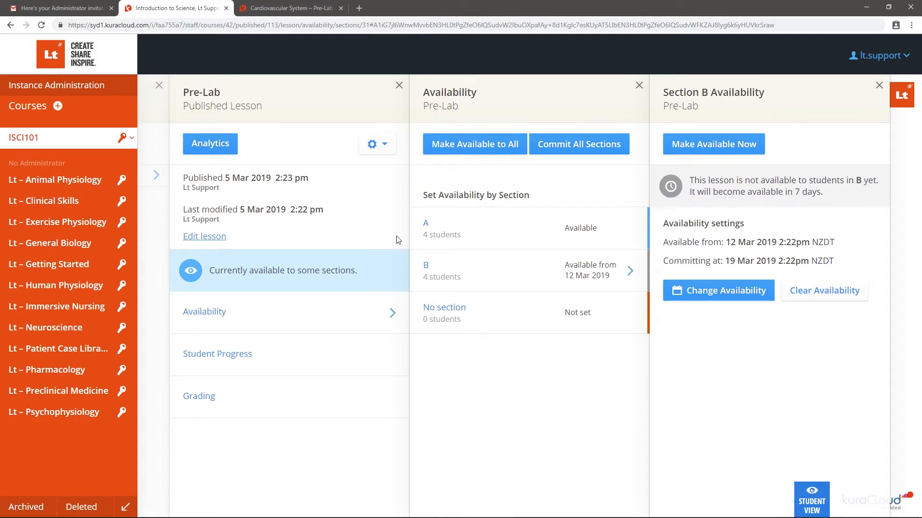
# Step: Publish the Getting Started with Lt module from the Introduction to Science course's modules
pyautogui.click(399, 86)
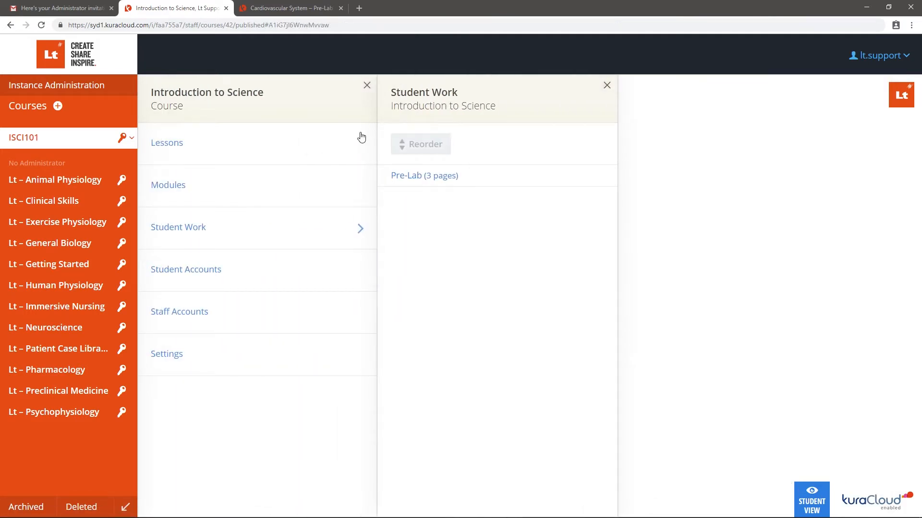
pyautogui.click(327, 188)
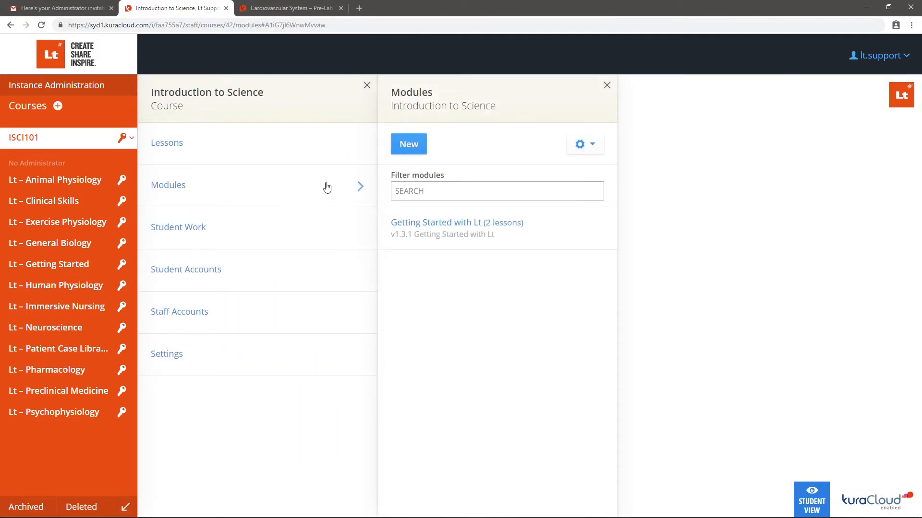
pyautogui.click(530, 235)
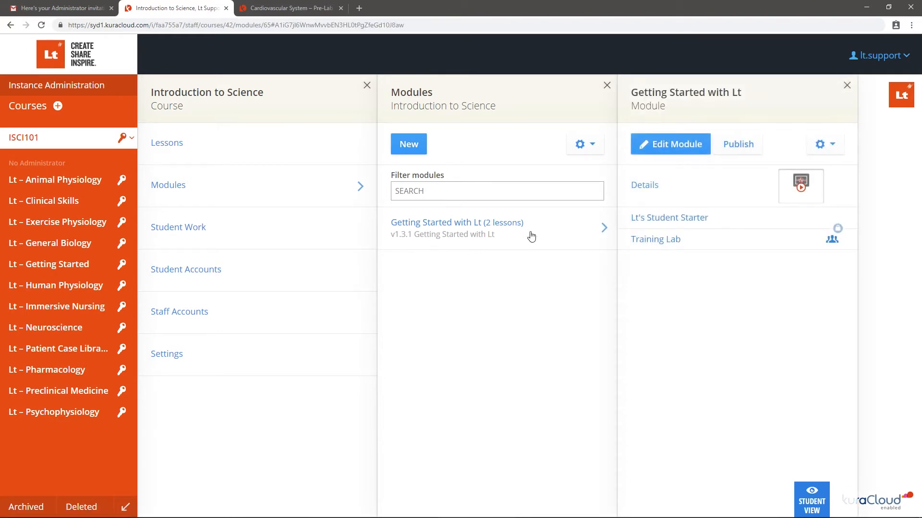
pyautogui.click(753, 152)
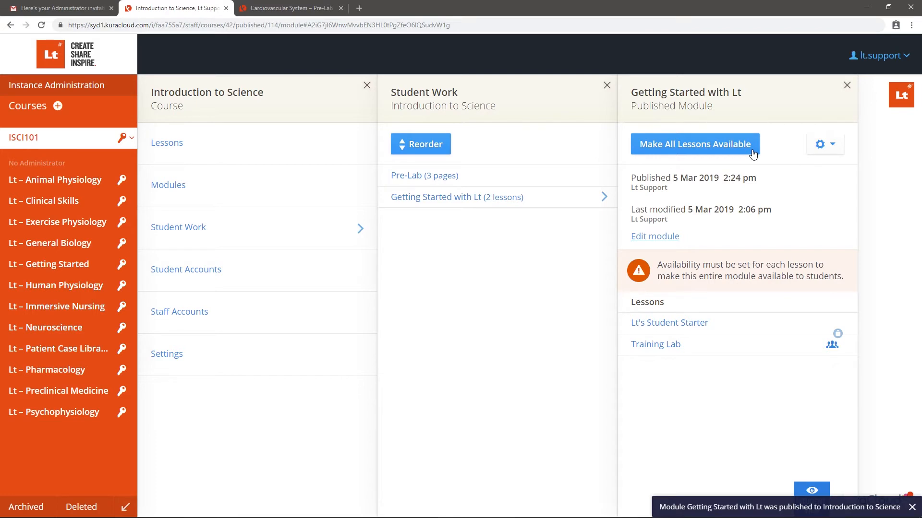
# Step: Review the availability of Lt's Student Starter by section, and make all lessons in the published module available
pyautogui.click(834, 150)
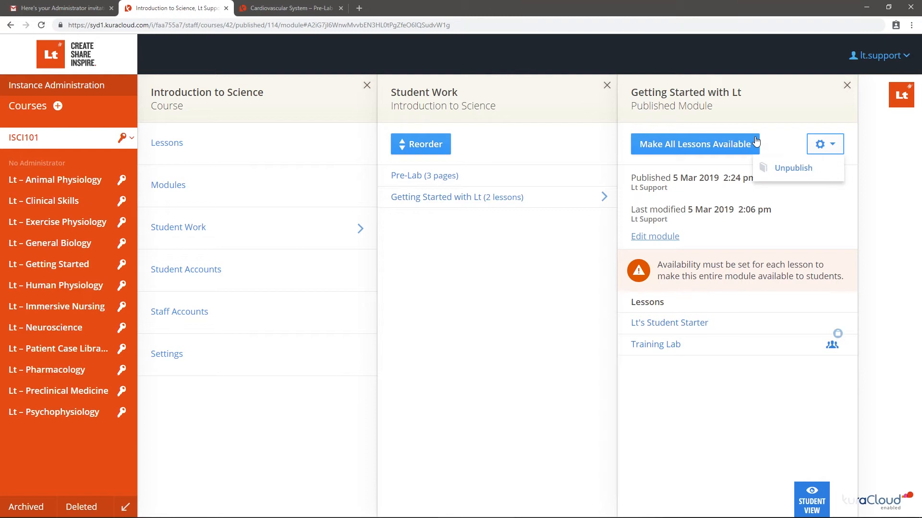
pyautogui.click(731, 326)
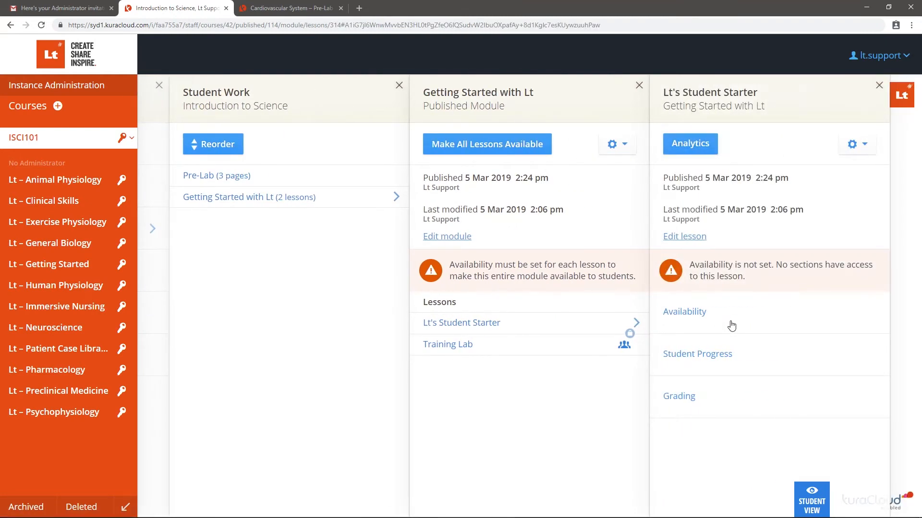
pyautogui.click(731, 326)
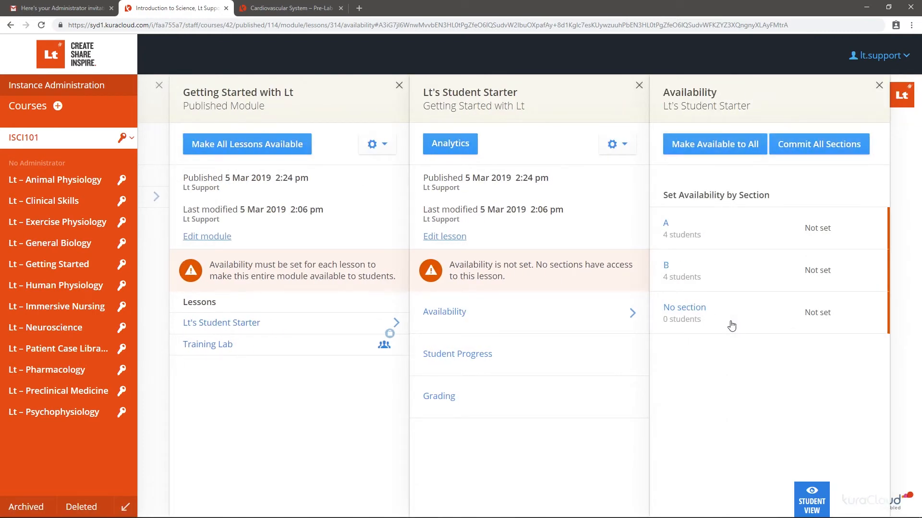
pyautogui.click(308, 153)
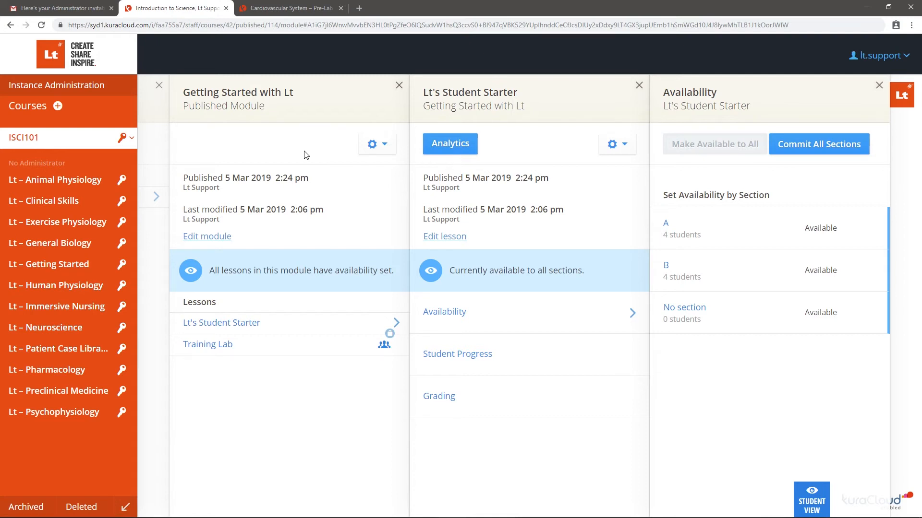
# Step: Add the Pre-Lab lesson to the Getting Started with Lt module, placed between Lt's Student Starter and Training Lab
pyautogui.click(224, 240)
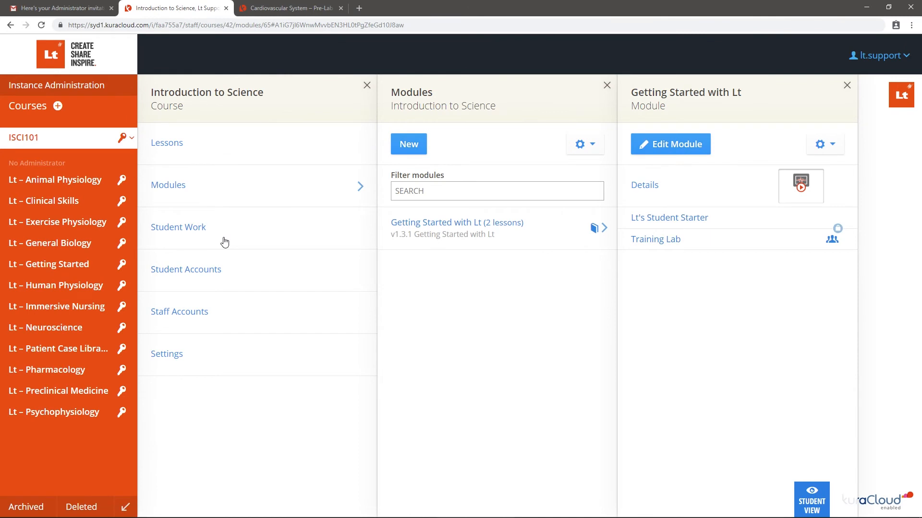
pyautogui.click(709, 152)
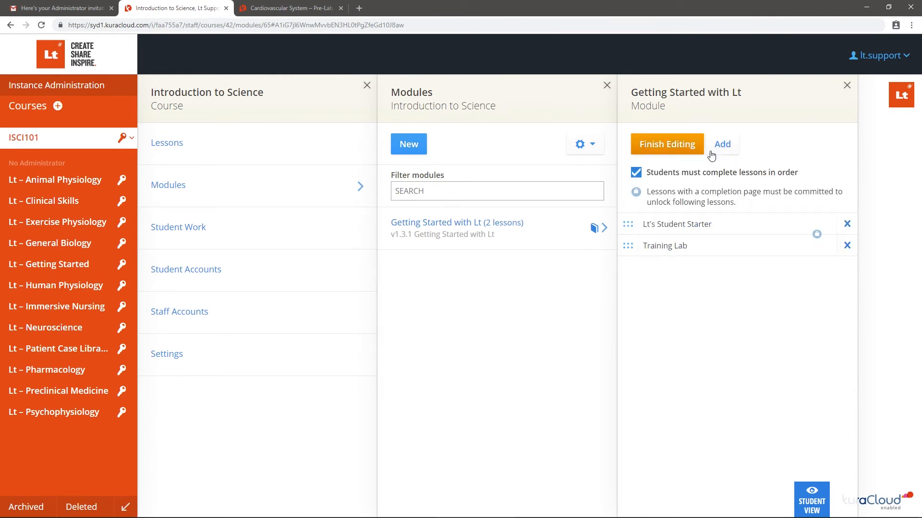
pyautogui.click(712, 153)
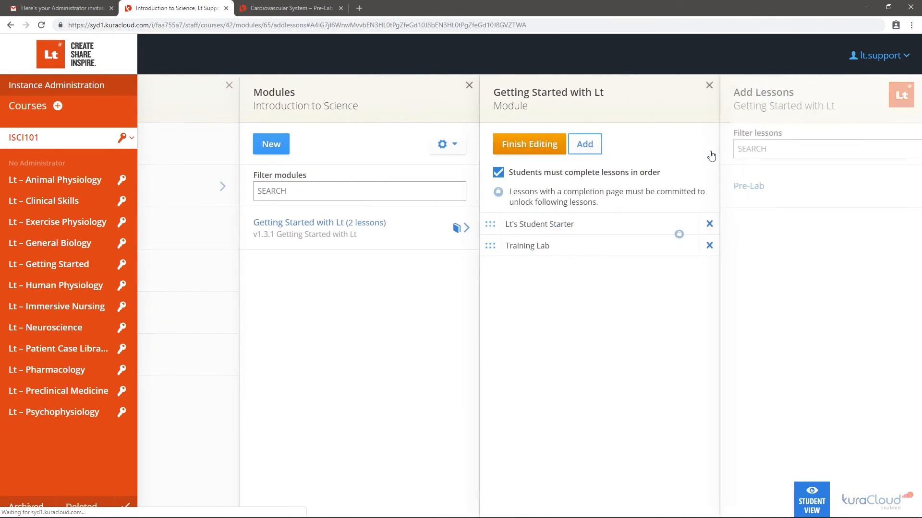
pyautogui.click(715, 192)
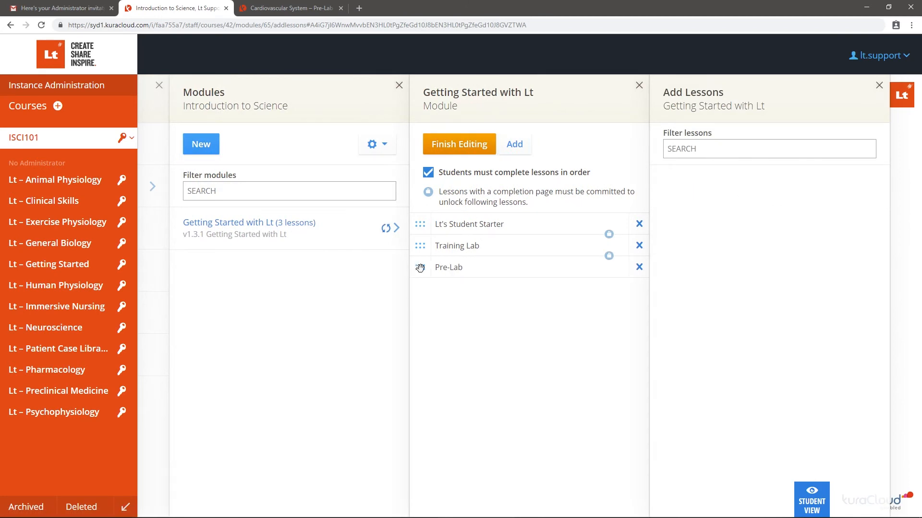
pyautogui.moveTo(420, 268); pyautogui.dragTo(423, 238)
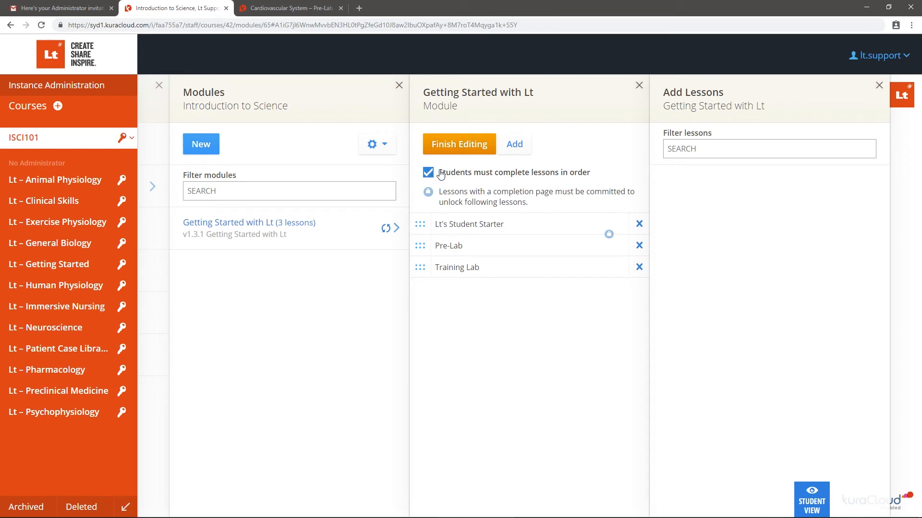
pyautogui.click(490, 150)
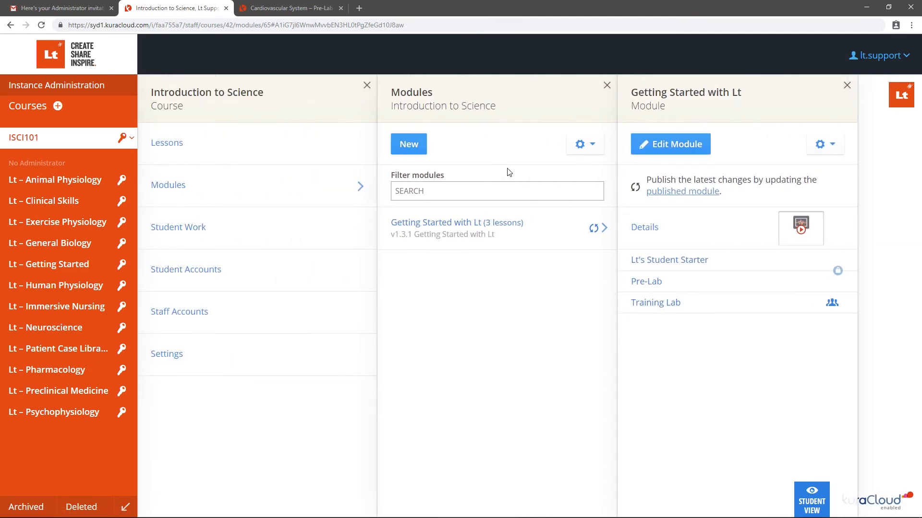
# Step: Update the published Getting Started with Lt module to the latest version and make its Pre-Lab lesson available to all sections
pyautogui.click(663, 192)
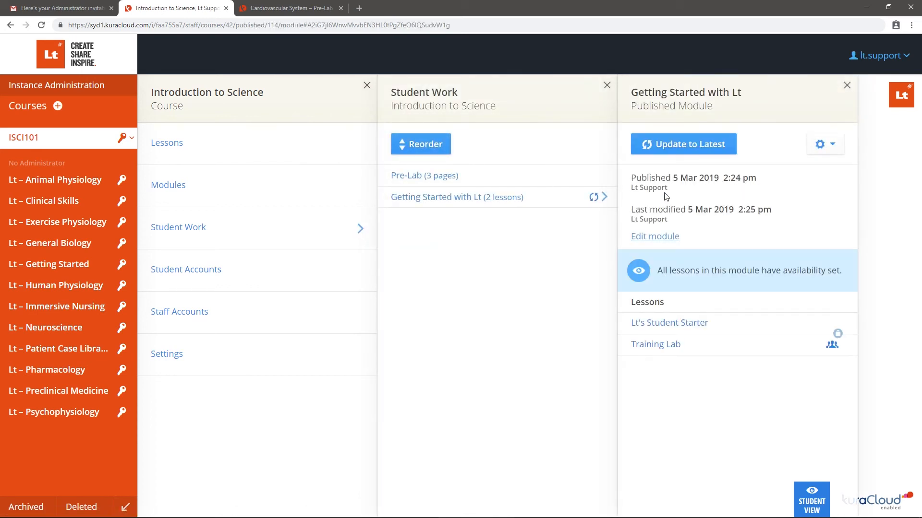
pyautogui.click(730, 149)
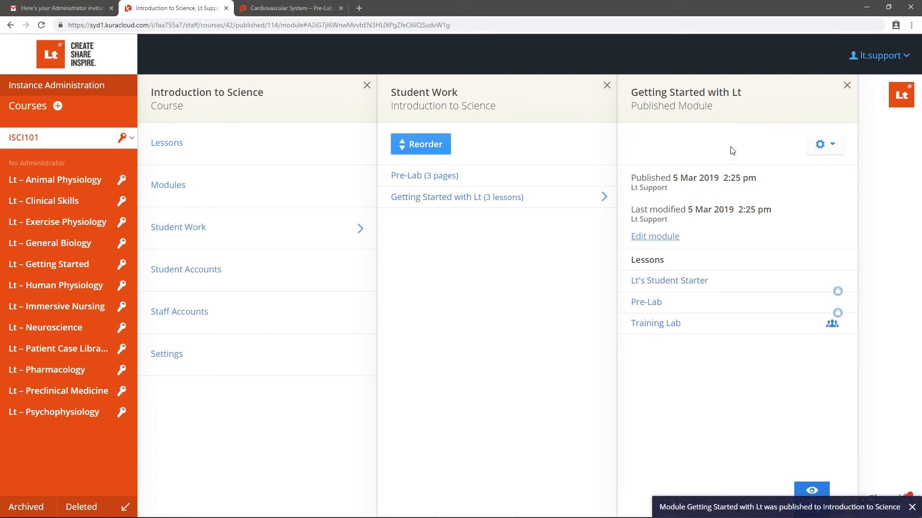
pyautogui.click(734, 304)
pyautogui.click(756, 280)
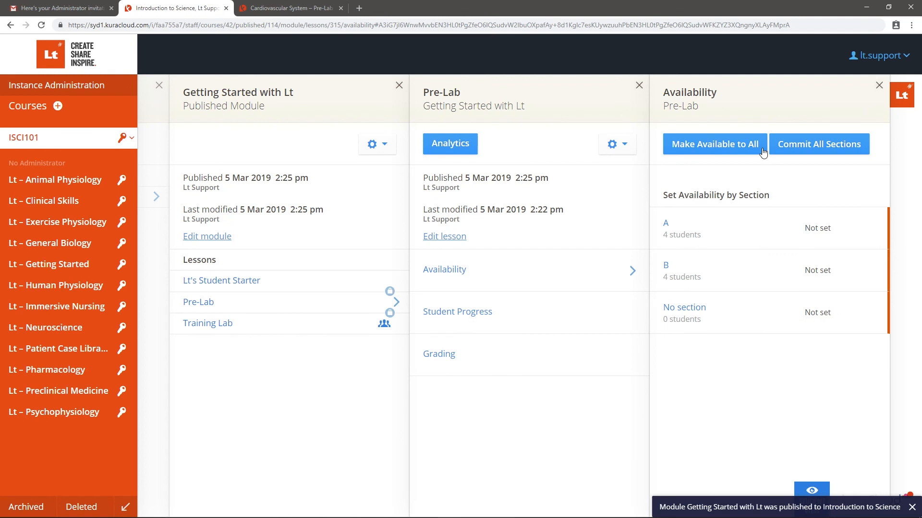
pyautogui.click(763, 152)
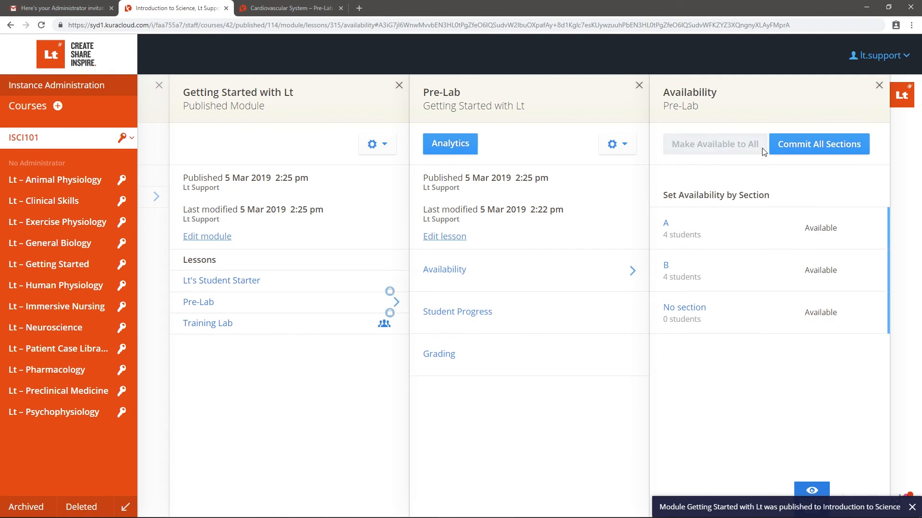